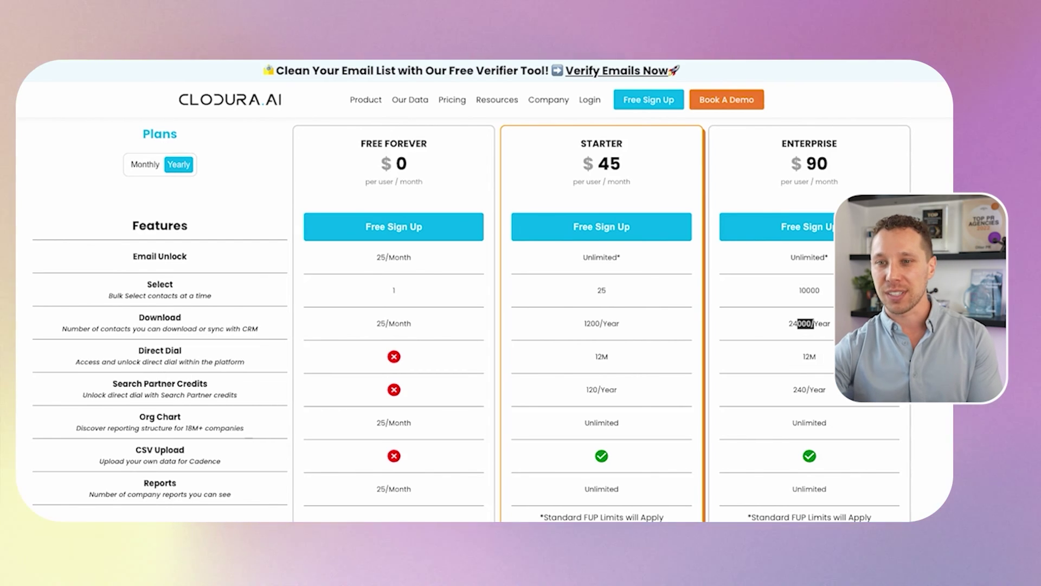
click(796, 323)
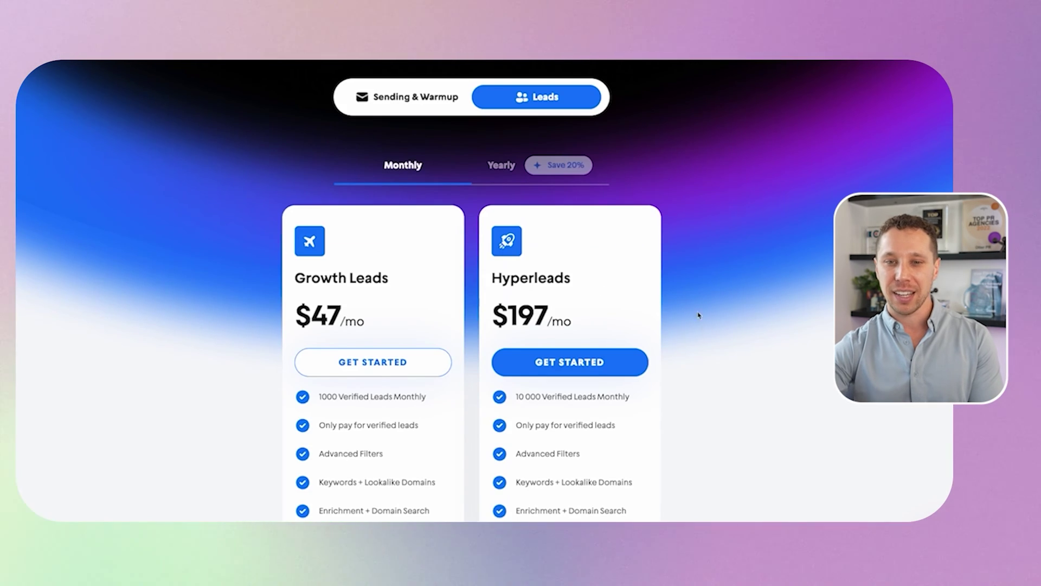
drag(522, 396, 517, 397)
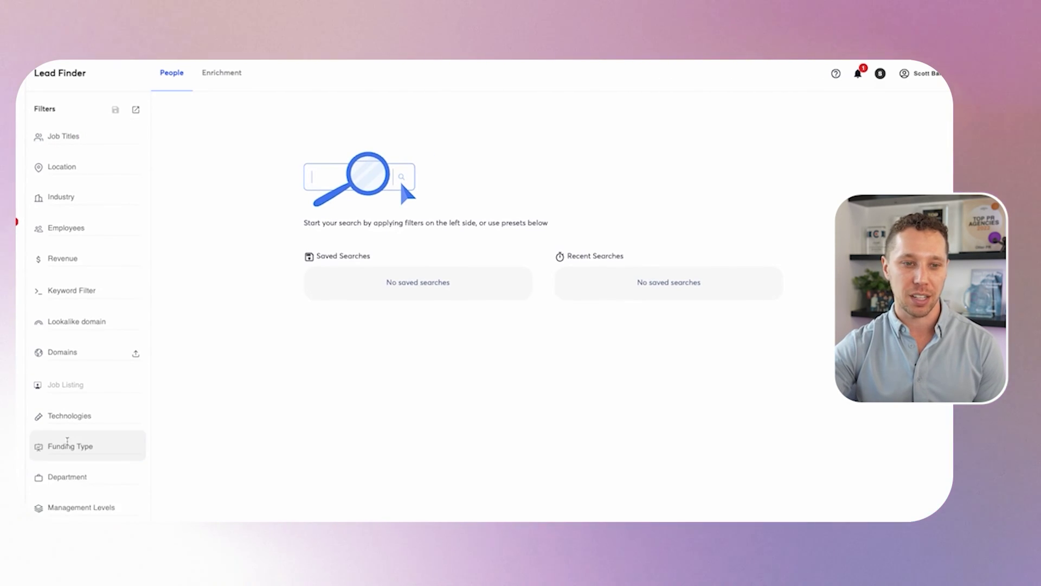
Step: Filter the leads by employee count, choosing the 0 - 25, 25 - 100, 100 - 250 and 250 - 1000 ranges
scroll(119, 458, down, 3)
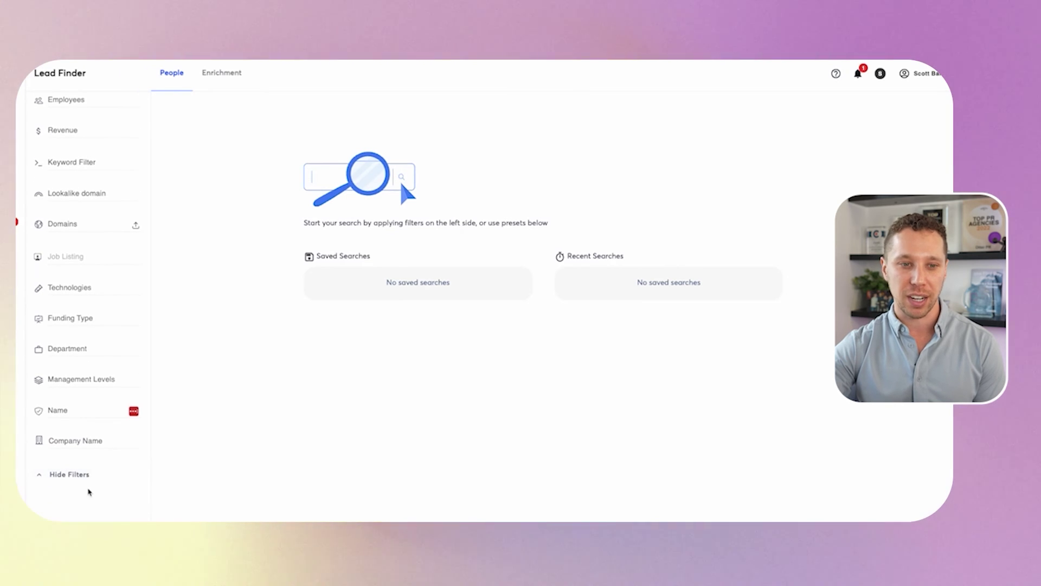
scroll(81, 461, up, 1)
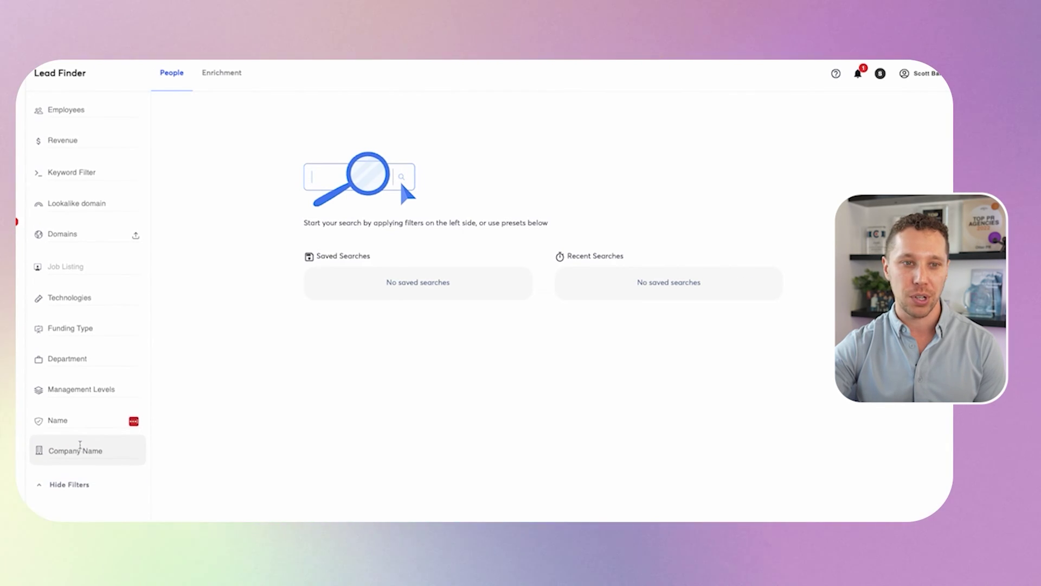
scroll(81, 447, up, 4)
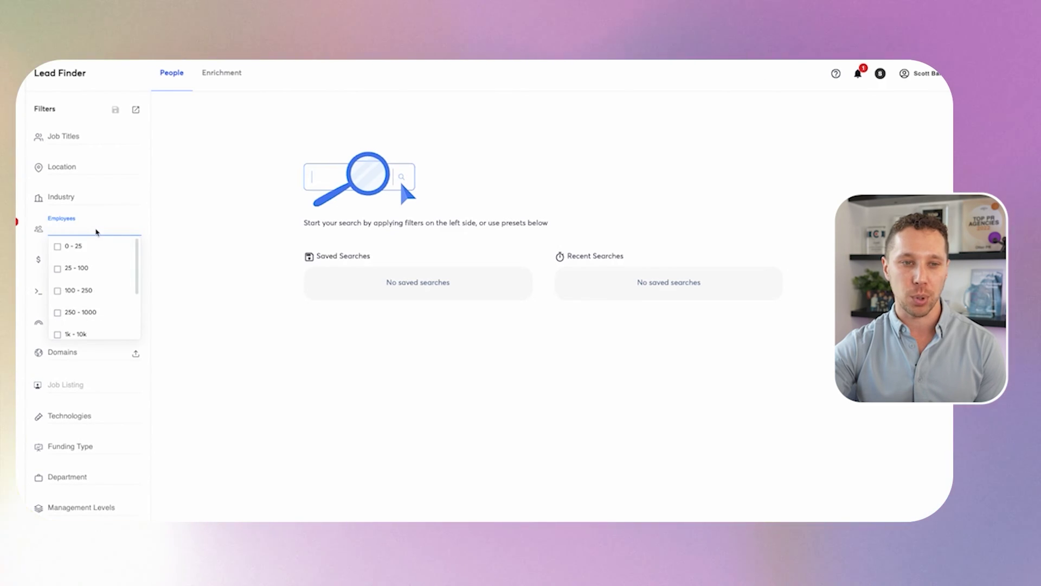
click(57, 249)
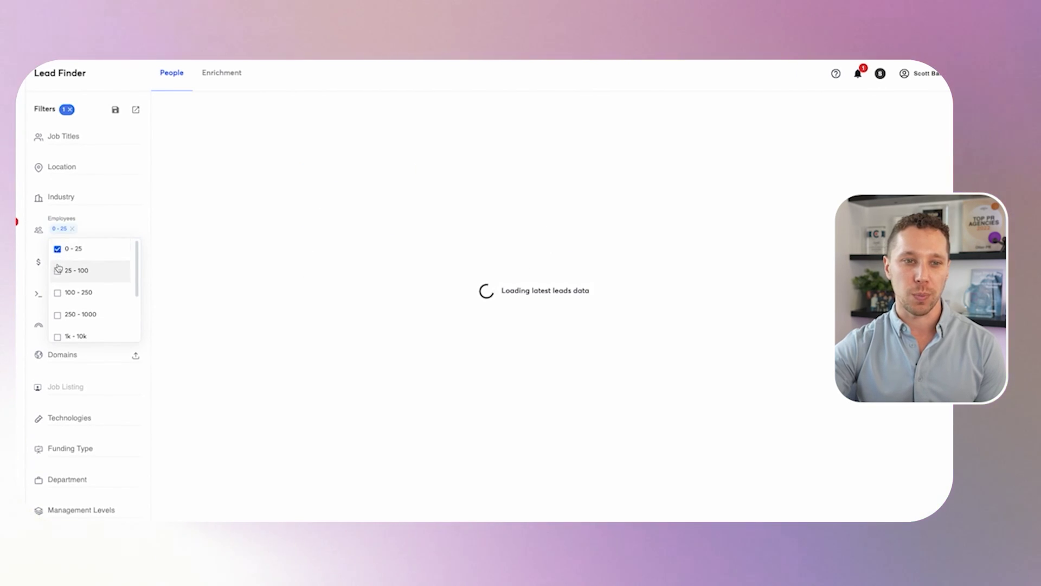
click(57, 271)
click(58, 292)
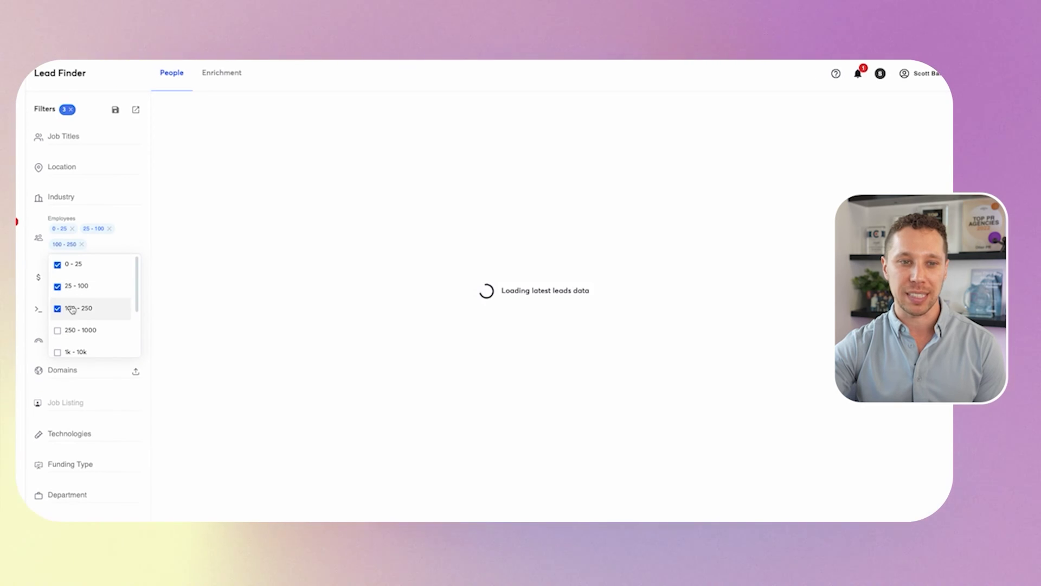
click(57, 330)
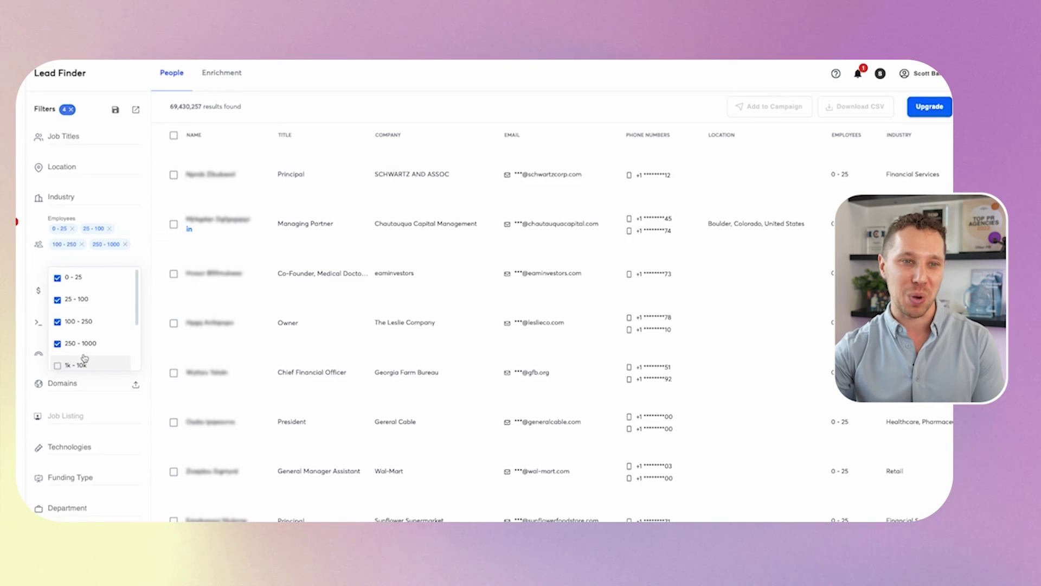
click(129, 287)
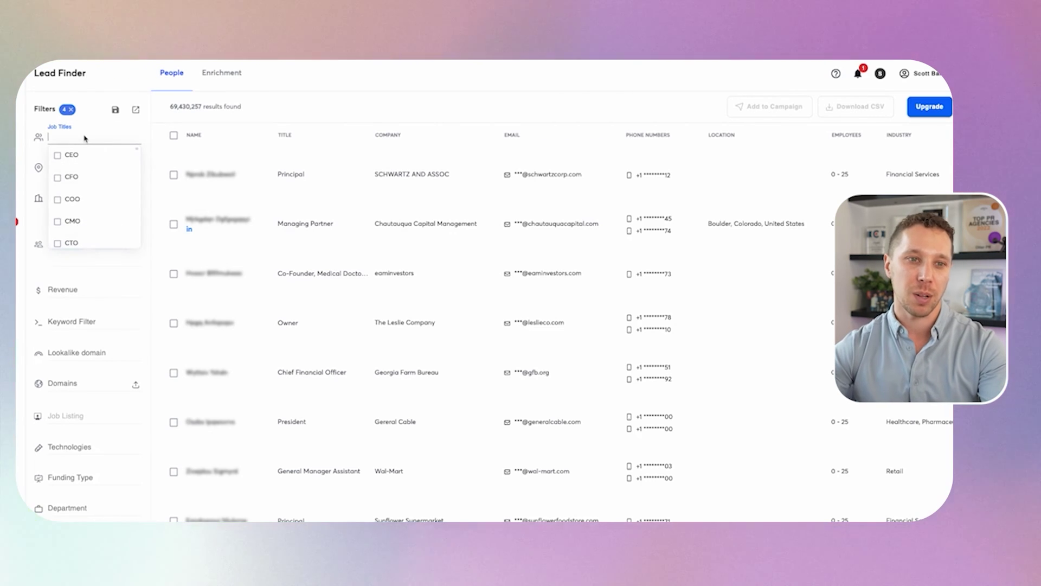
Step: Filter the leads by the job titles CEO and CMO
click(76, 155)
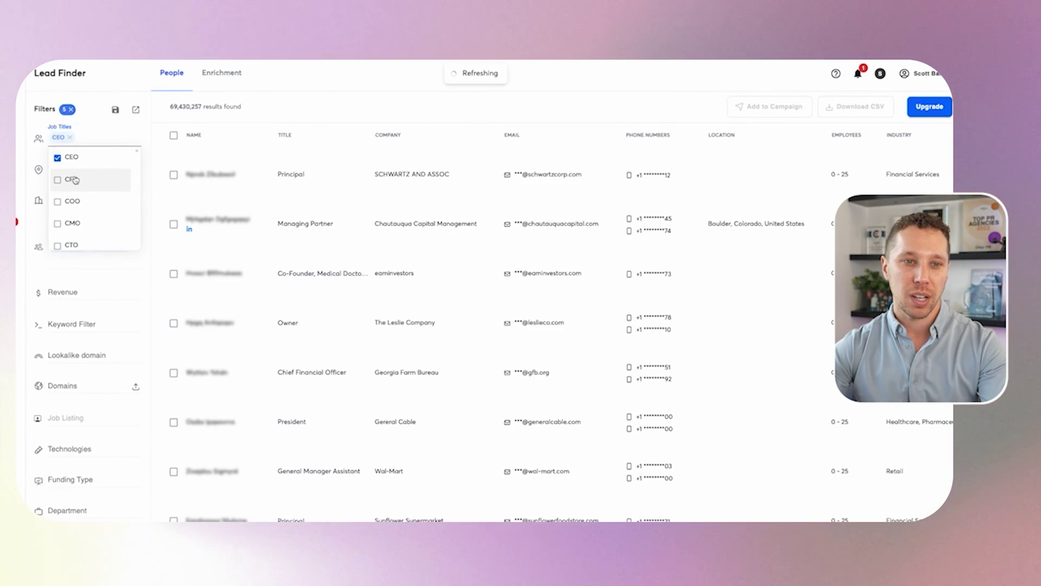
scroll(76, 206, down, 1)
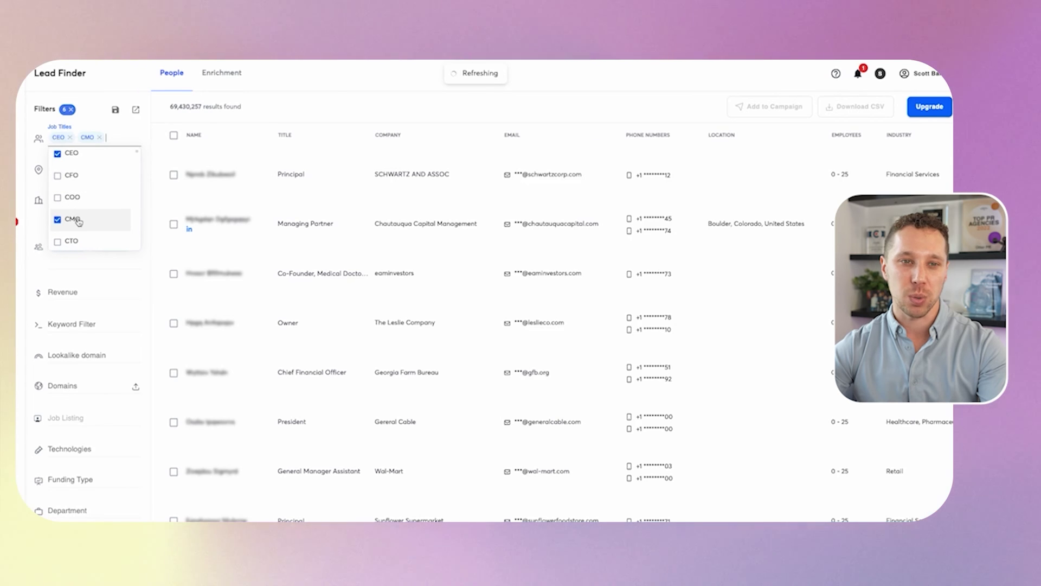
click(159, 145)
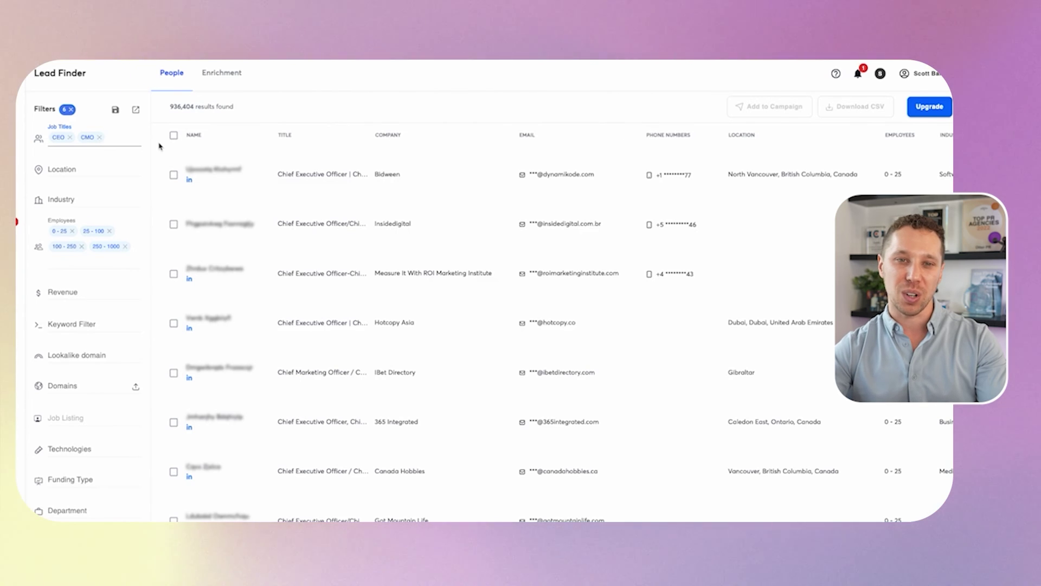
Step: Look over the filtered leads and select every lead on the current results page
scroll(279, 244, down, 1)
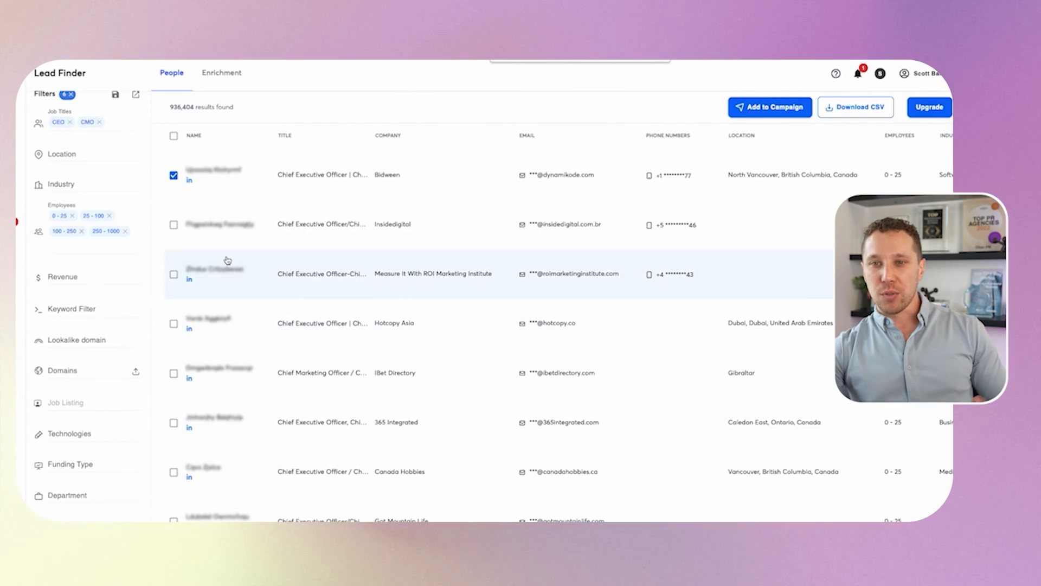
scroll(65, 274, down, 1)
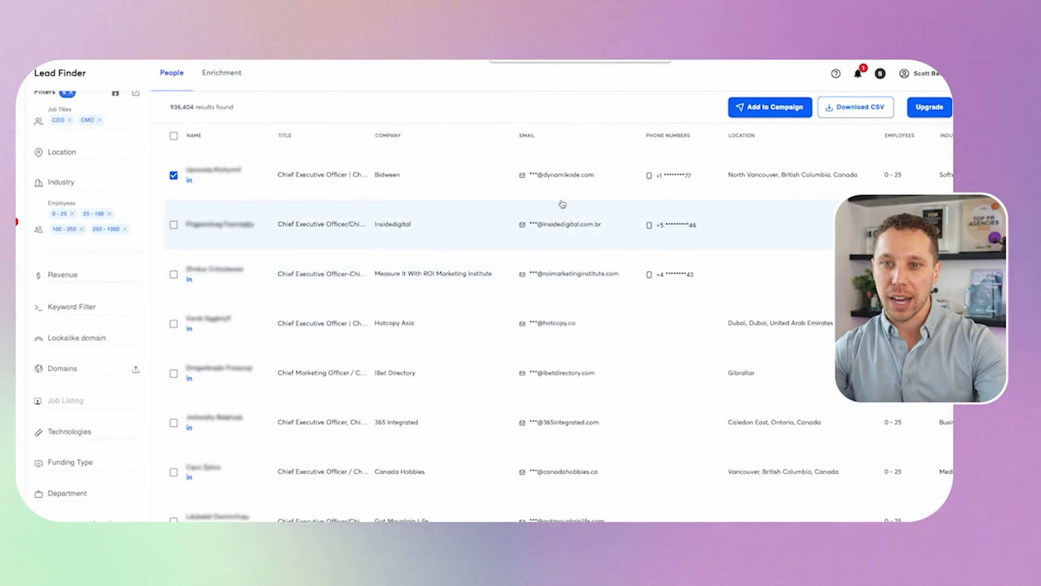
scroll(74, 255, up, 1)
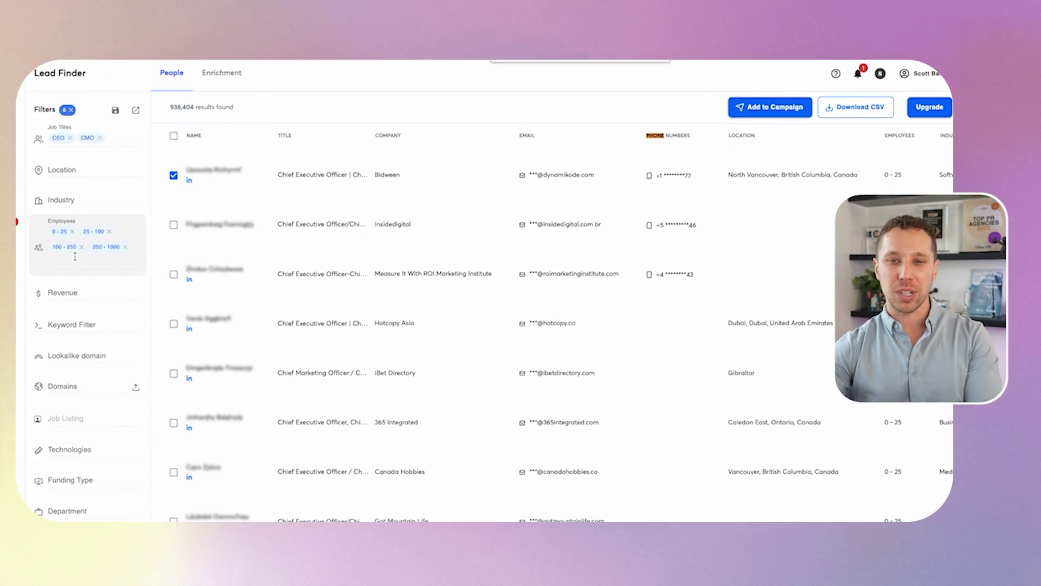
scroll(617, 341, down, 10)
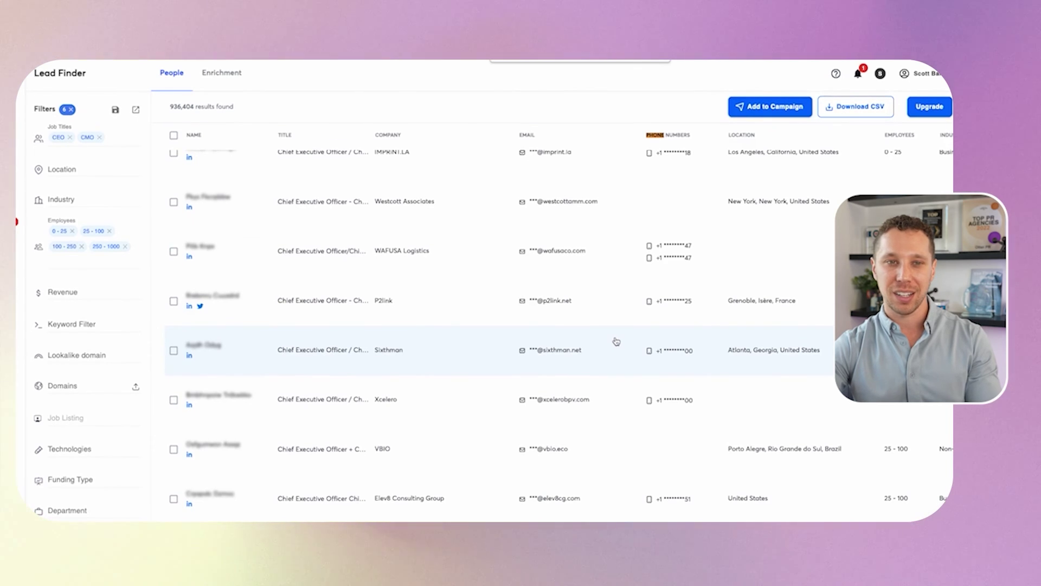
scroll(617, 342, up, 10)
click(173, 136)
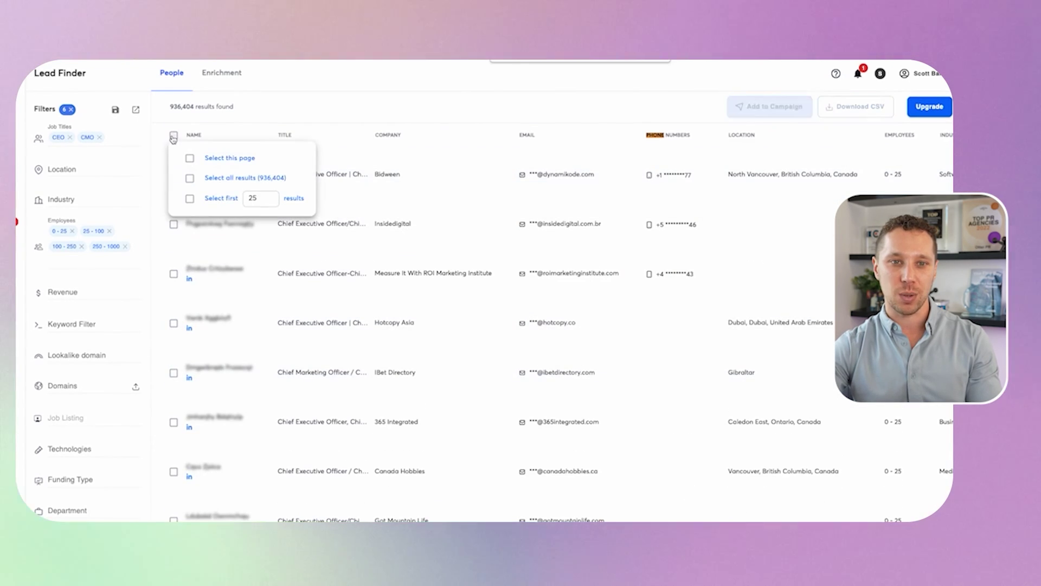
click(189, 157)
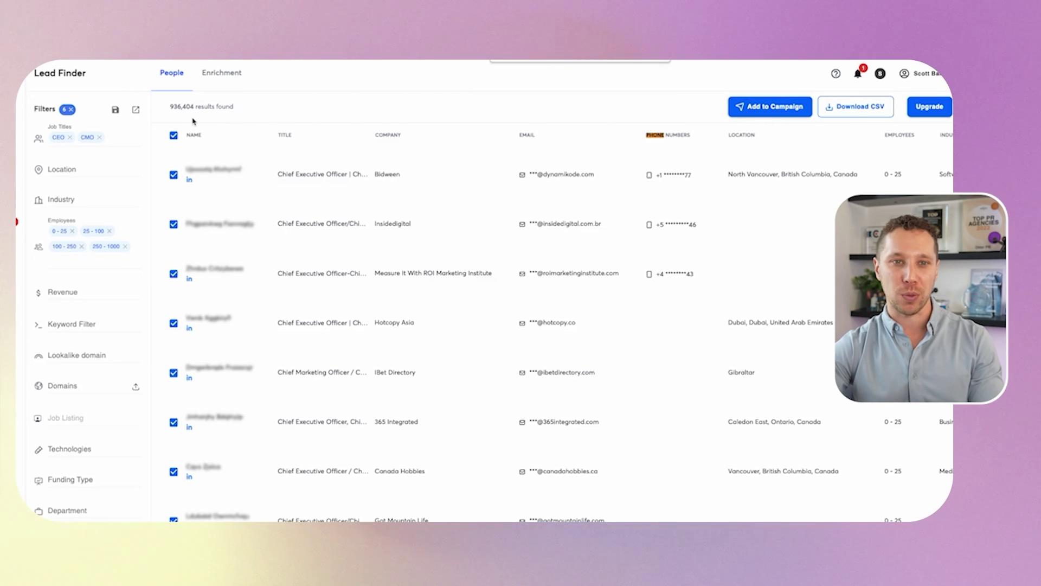
drag(193, 108, 163, 108)
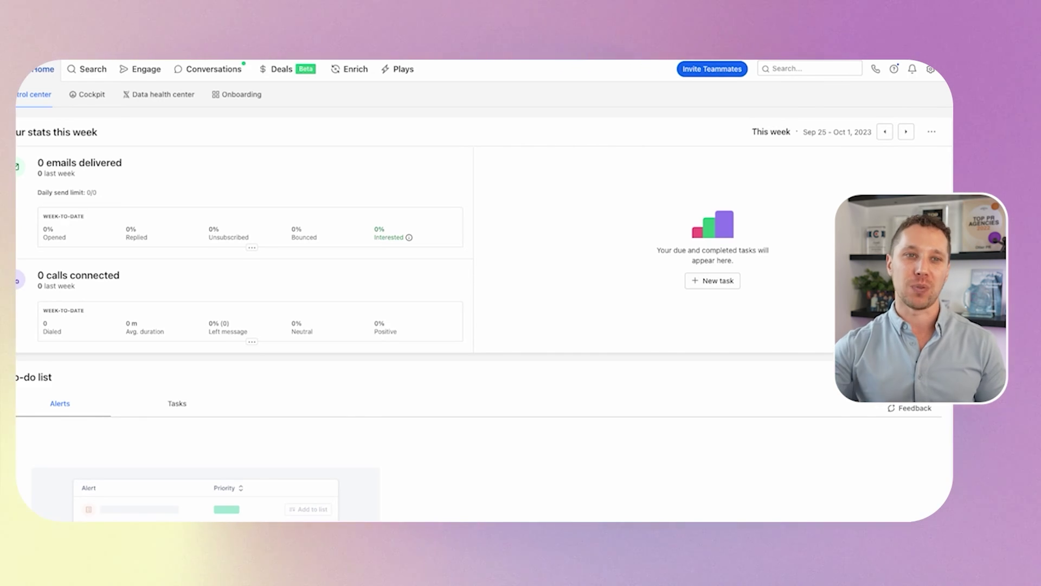
Step: Switch to Apollo, open the people search and bring up its complete set of filters
mouse_move(87, 69)
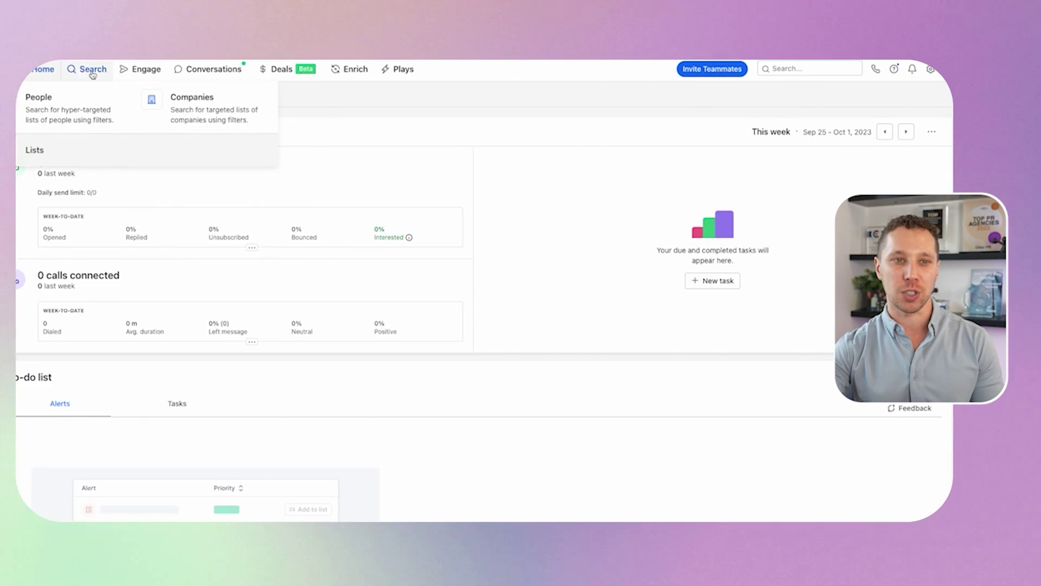
click(66, 99)
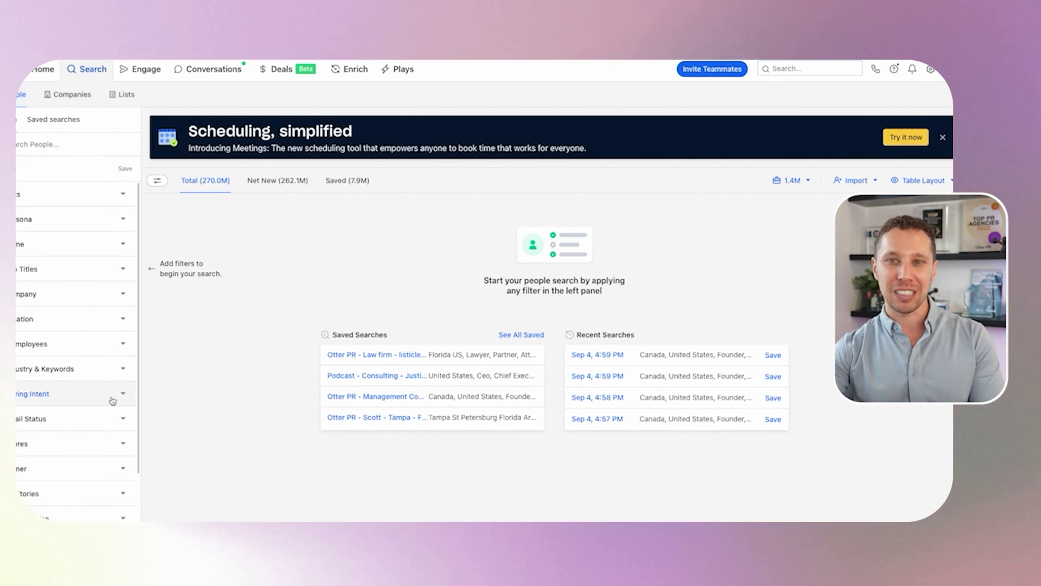
scroll(105, 428, down, 3)
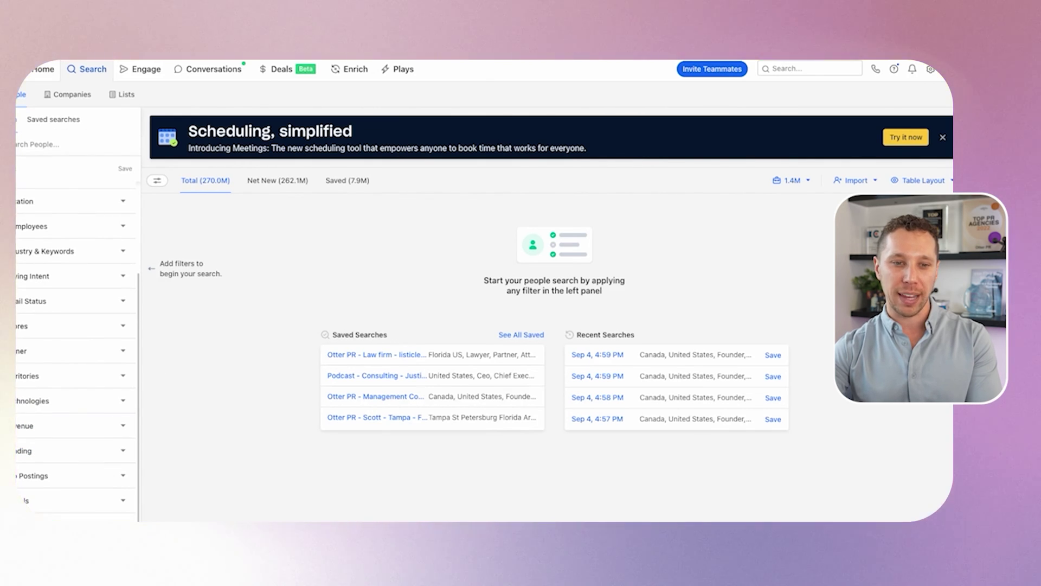
scroll(337, 452, down, 6)
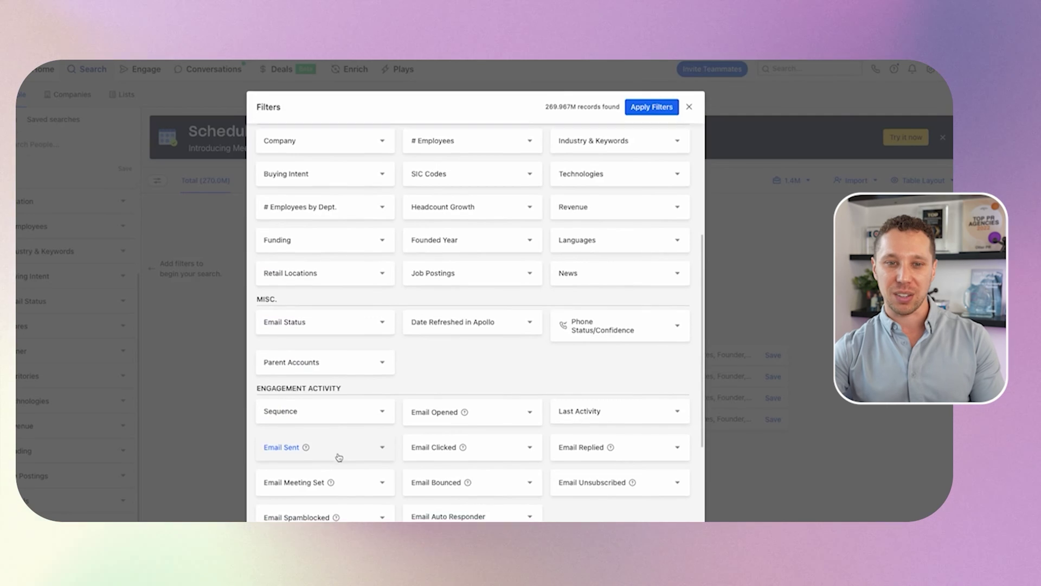
scroll(339, 457, down, 1)
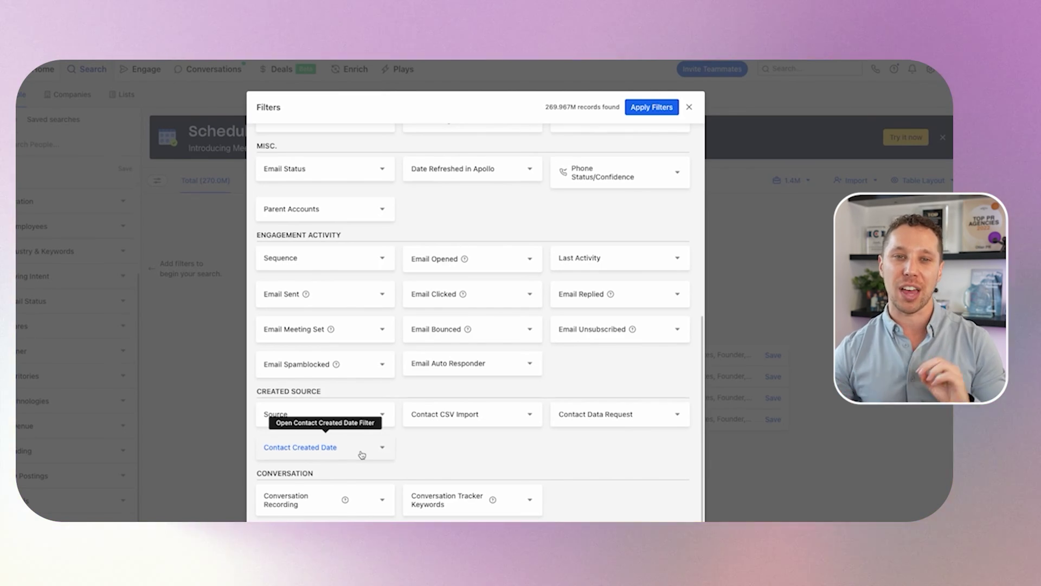
Step: Apply an email status filter of Verified and Guessed, with a confidence level of <70% for guessed emails
click(380, 169)
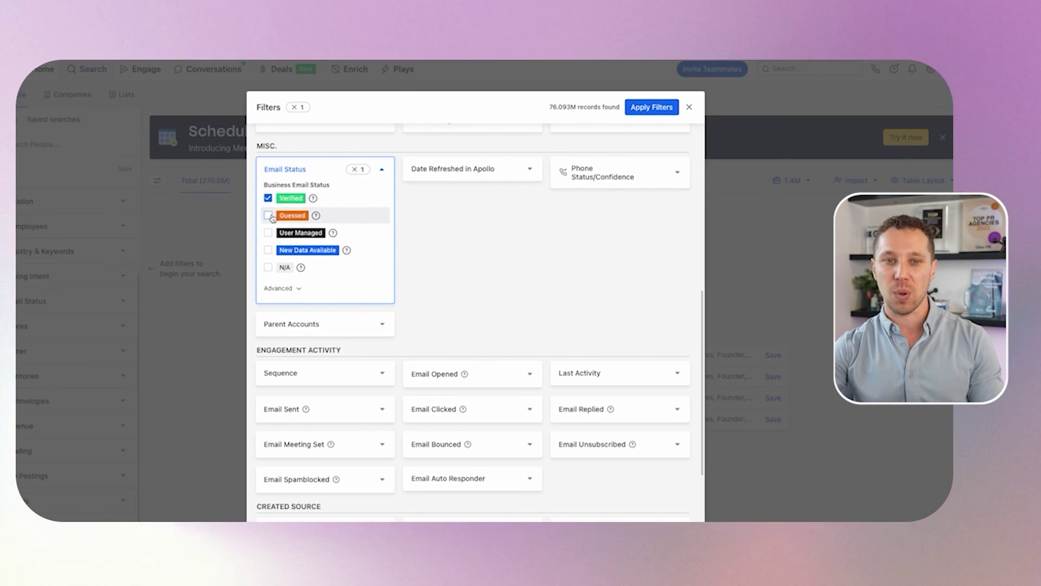
click(278, 217)
click(286, 291)
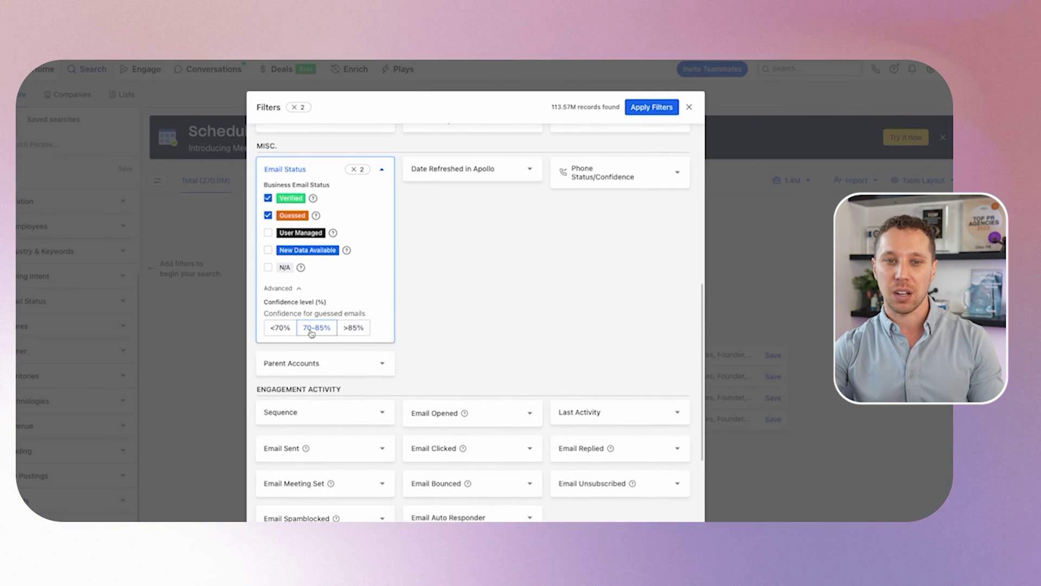
click(280, 329)
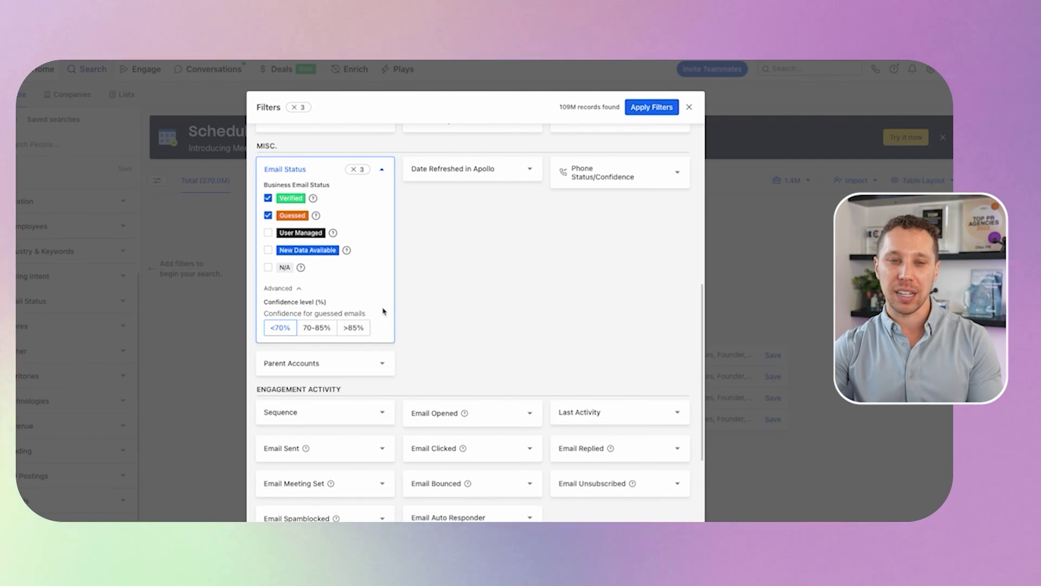
click(382, 170)
scroll(374, 244, up, 2)
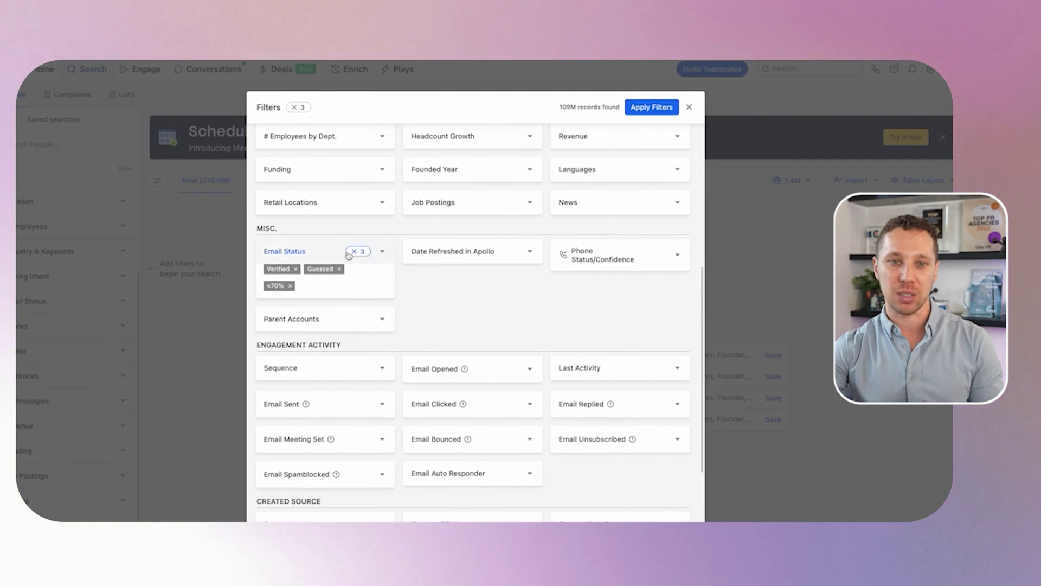
scroll(336, 292, up, 3)
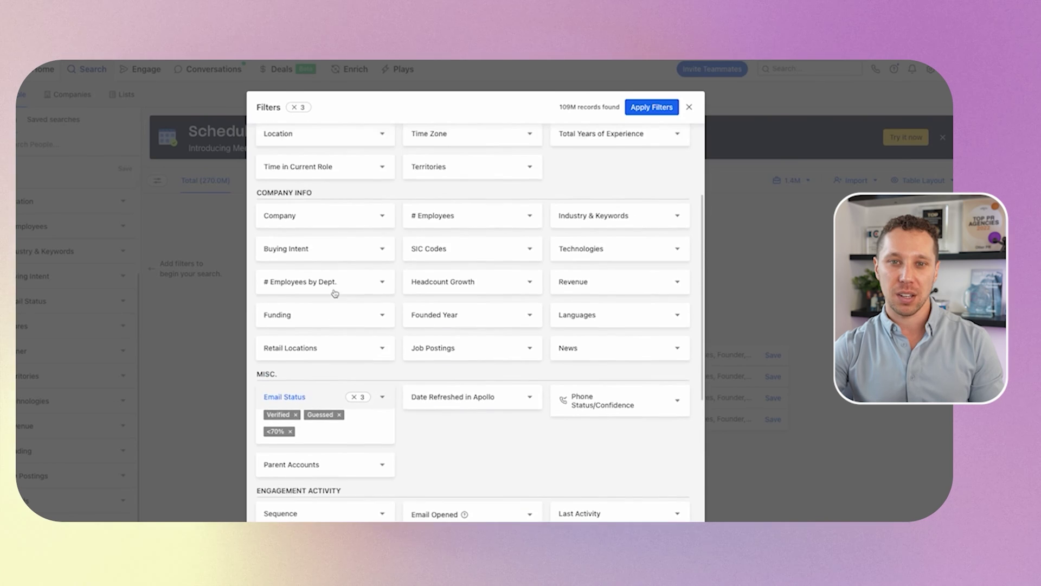
scroll(335, 293, up, 3)
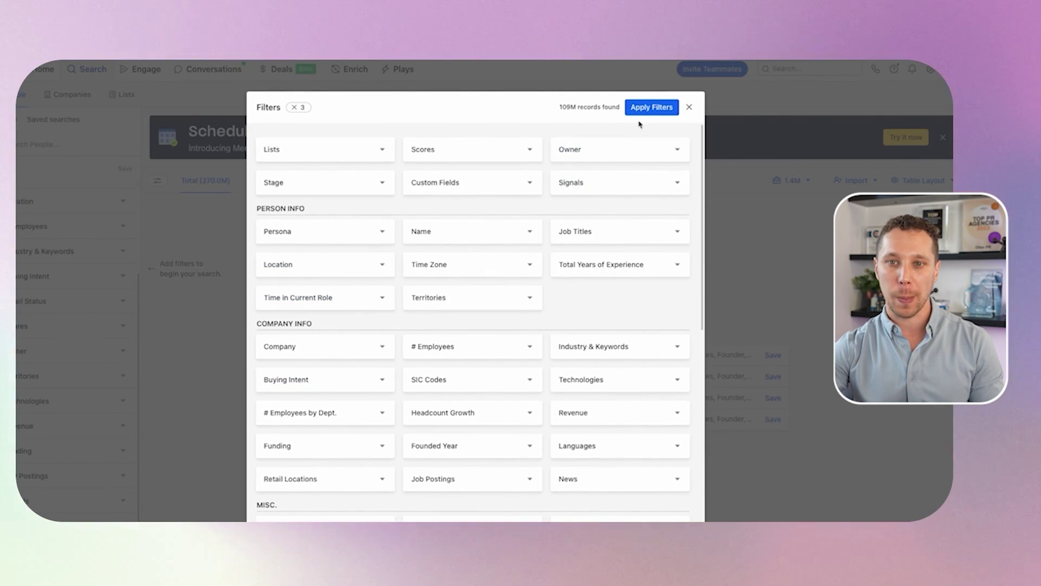
click(651, 110)
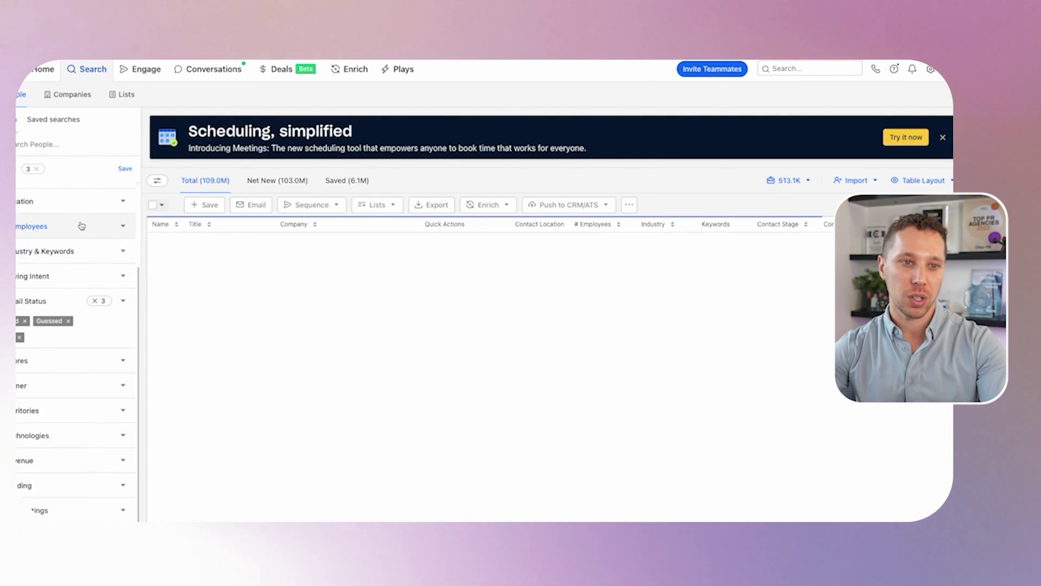
Step: Restrict the people search to contacts located in the United States
click(120, 201)
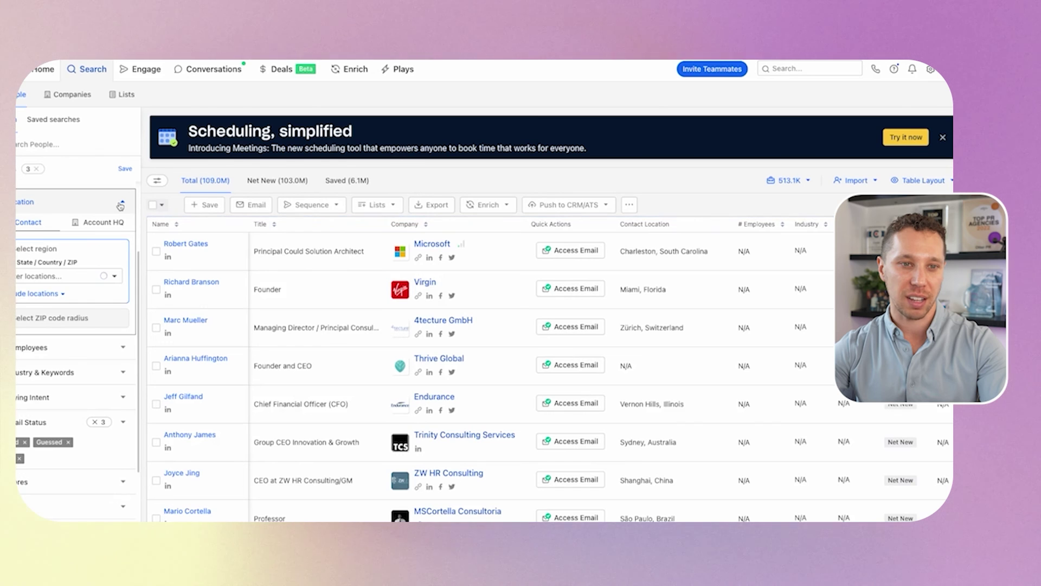
click(120, 205)
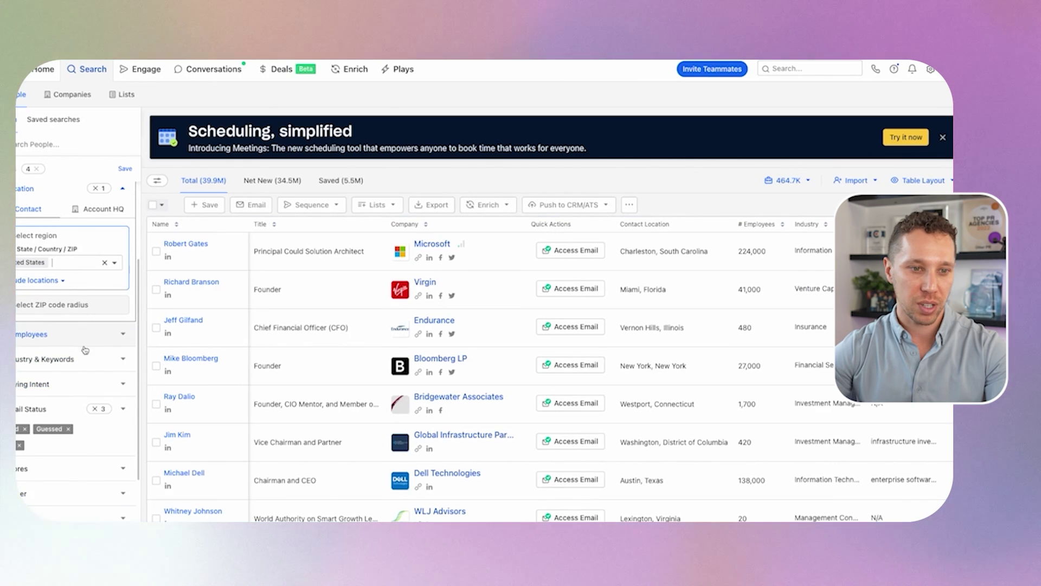
scroll(87, 364, down, 1)
Step: Narrow the people search to the CEO job title
scroll(91, 369, up, 3)
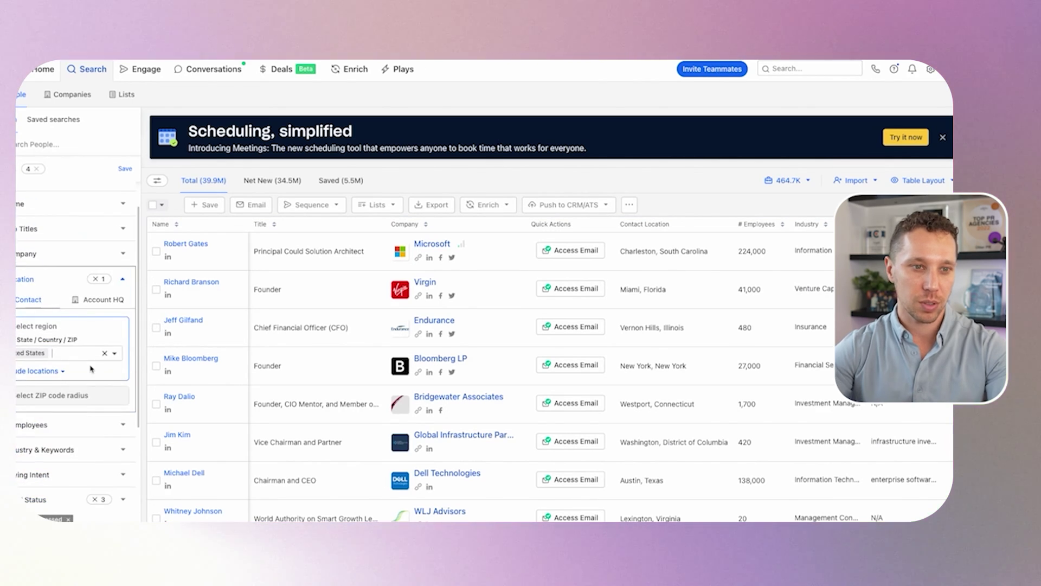
click(116, 229)
click(66, 303)
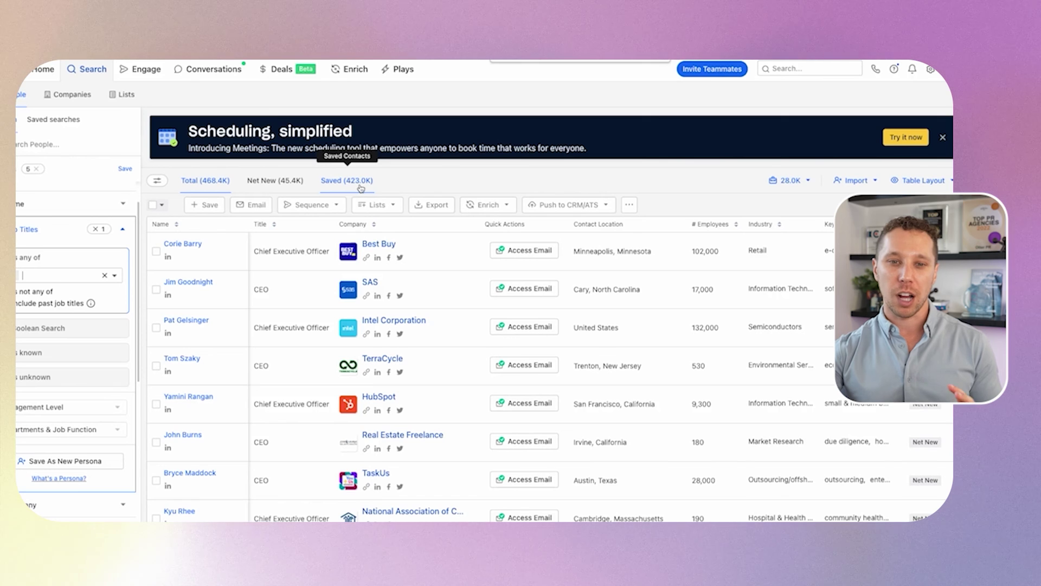
Step: Bulk-select 10,000 people from the search results and dismiss the selection alert
scroll(420, 314, down, 1)
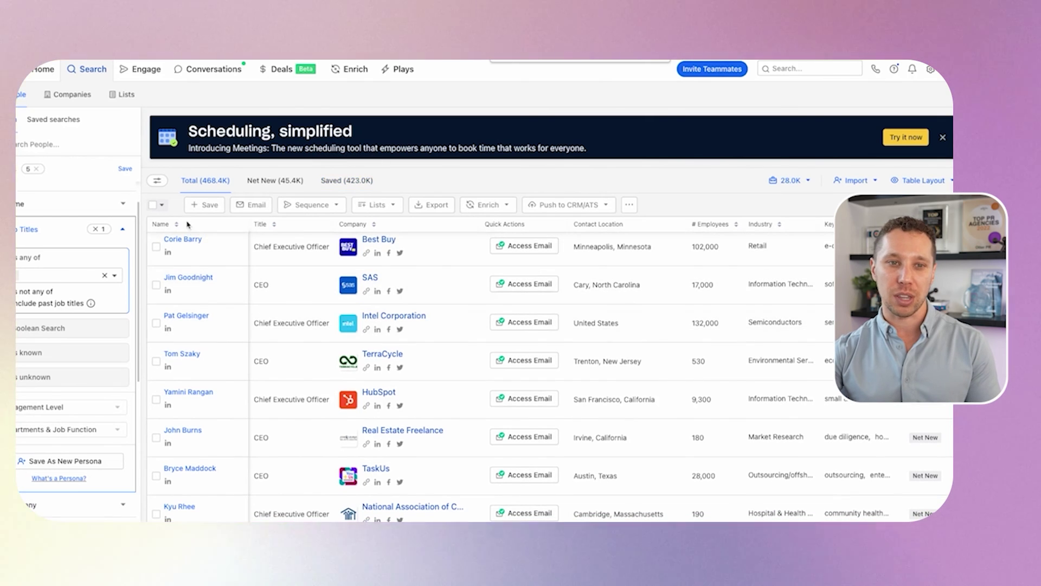
click(155, 207)
click(159, 248)
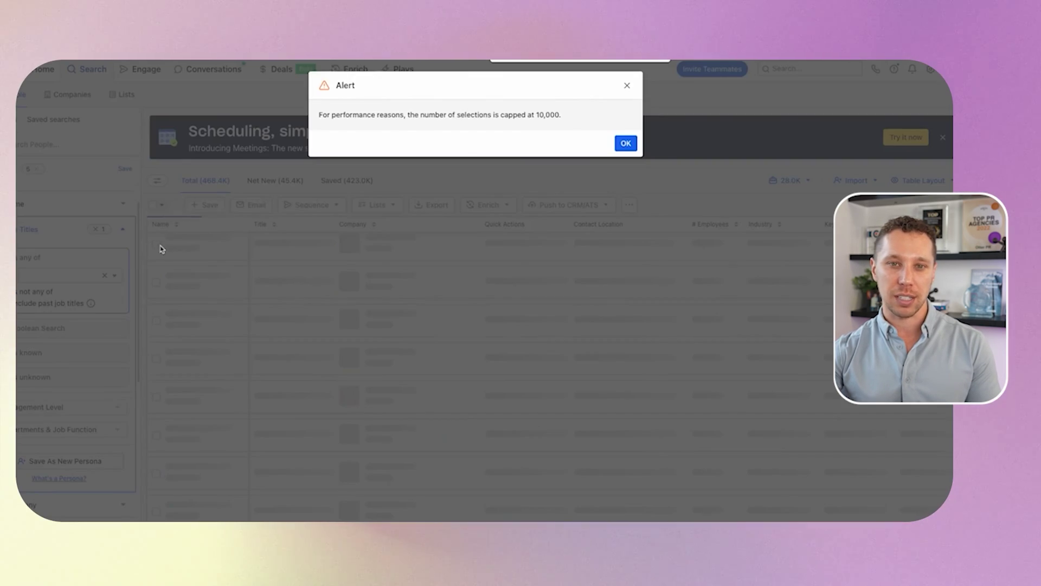
click(626, 144)
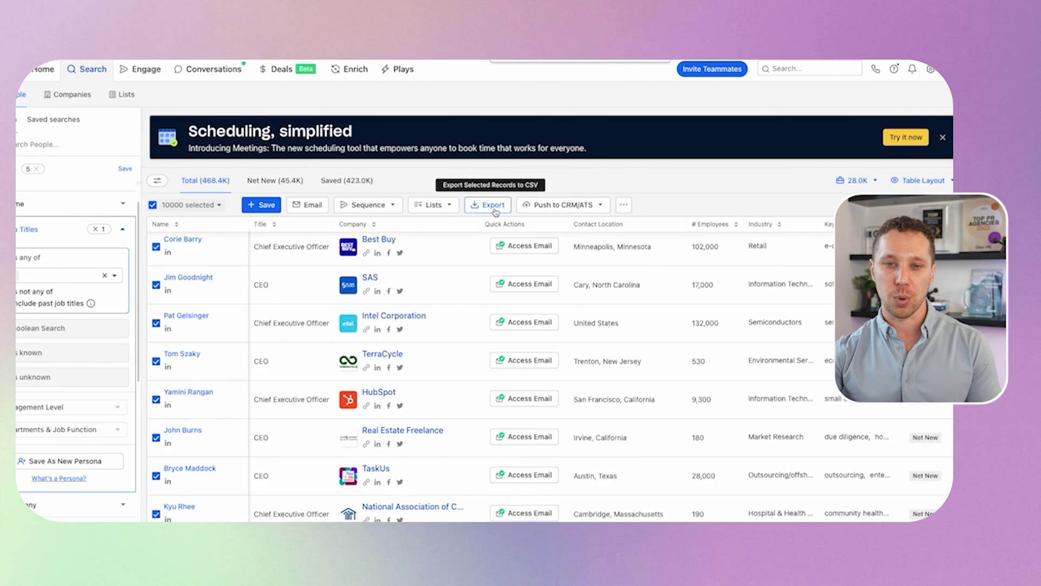
Step: Set up a CSV export of the selected people, limited to verified emails only
click(489, 204)
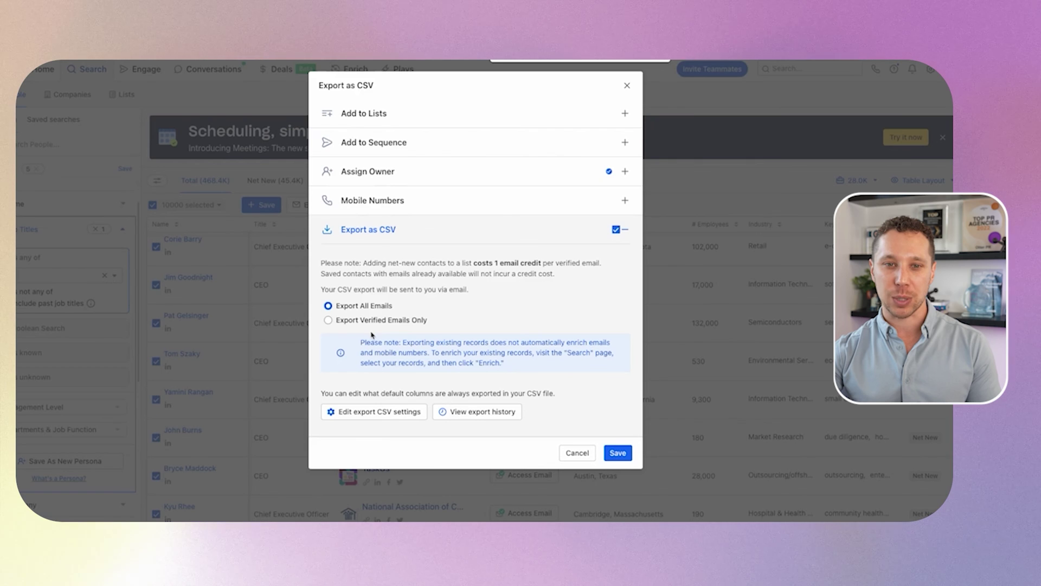
click(353, 321)
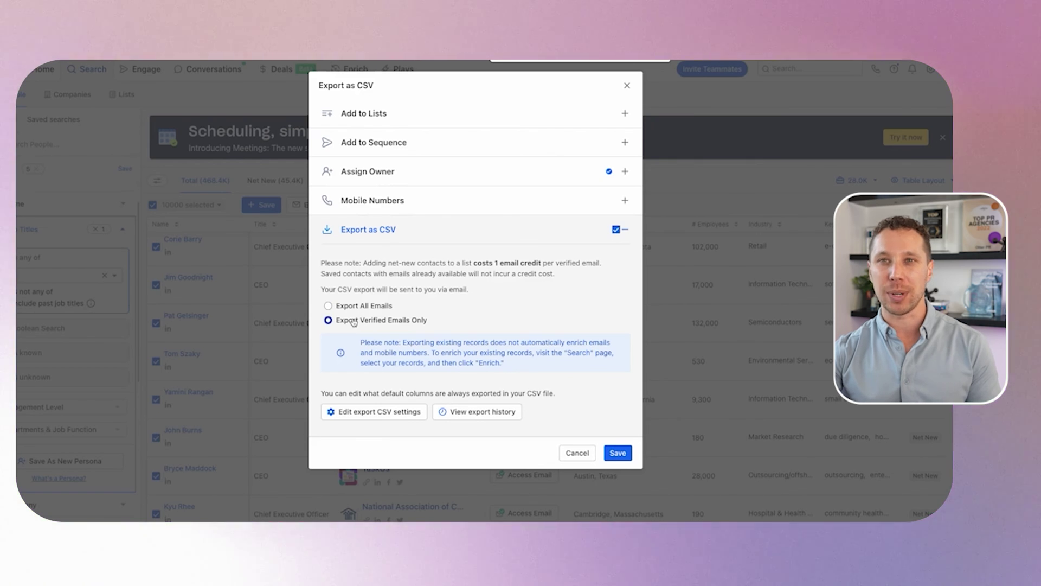